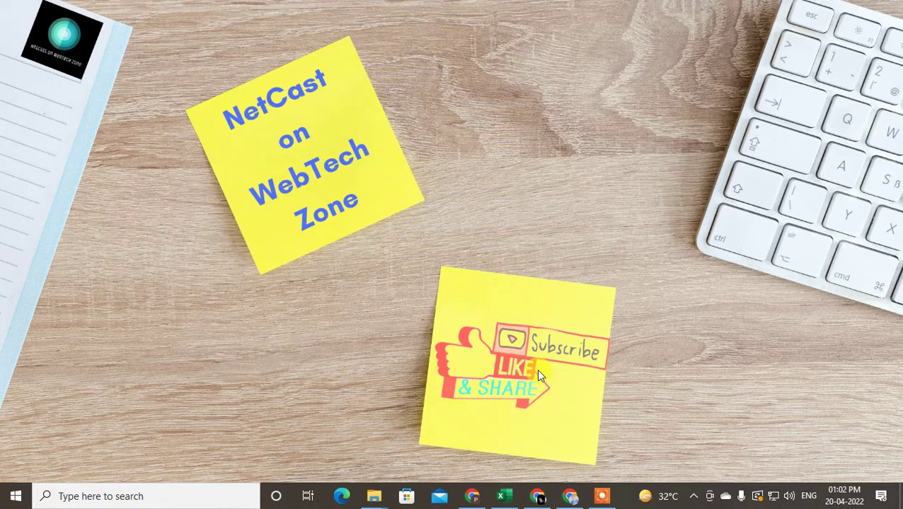
Step: Refresh the desktop and bring the Chrome window with LinkedIn back up
{"action": "right_click", "coordinate": [458, 83]}
{"action": "left_click", "coordinate": [532, 124]}
{"action": "left_click", "coordinate": [542, 495]}
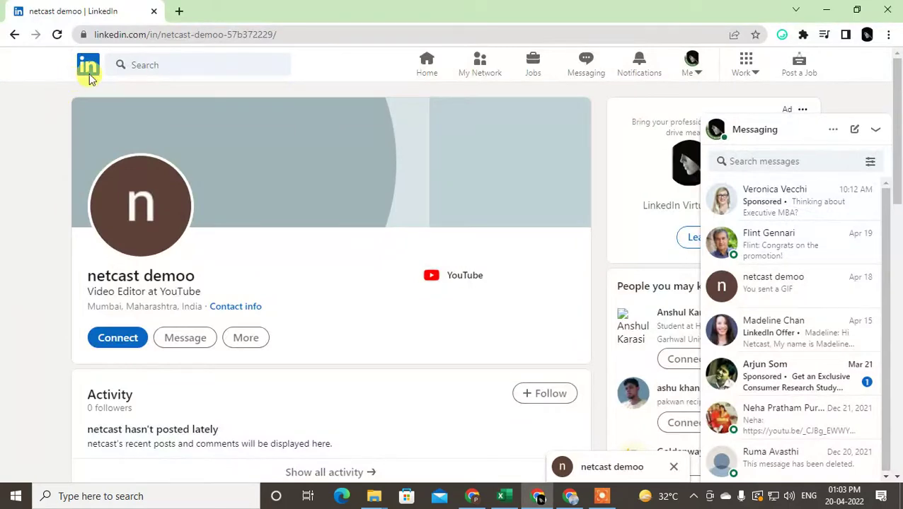
Step: From the LinkedIn home feed, collapse Messaging and open your own profile through the Me menu
{"action": "left_click", "coordinate": [89, 74]}
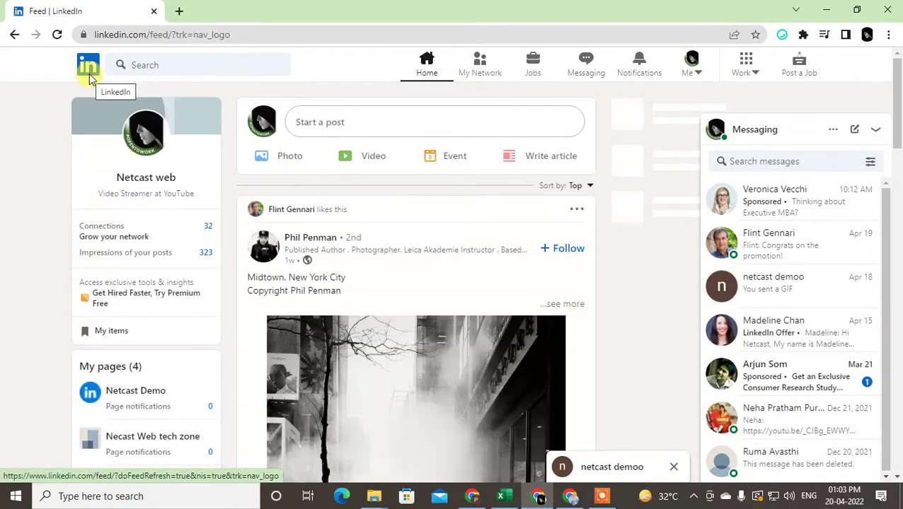
{"action": "left_click", "coordinate": [878, 131]}
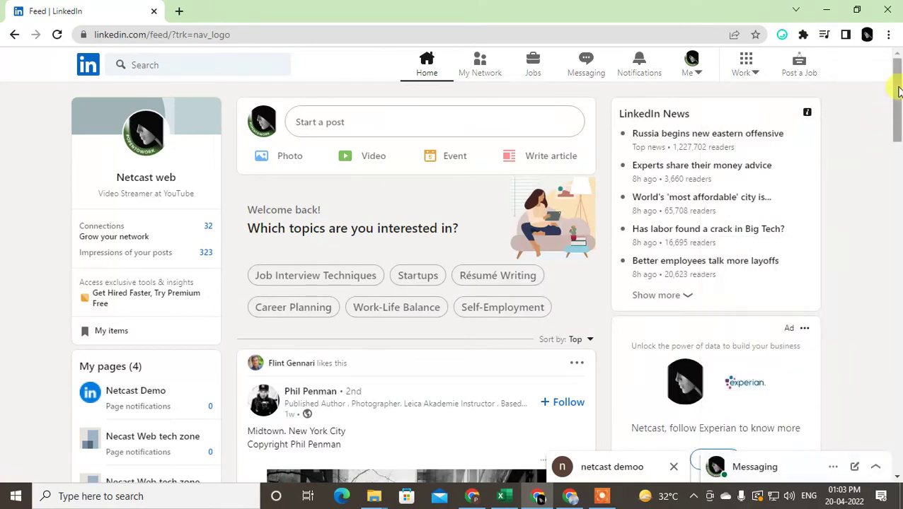
{"action": "scroll", "coordinate": [898, 85], "scroll_direction": "down", "scroll_amount": 2}
{"action": "scroll", "coordinate": [898, 85], "scroll_direction": "up", "scroll_amount": 2}
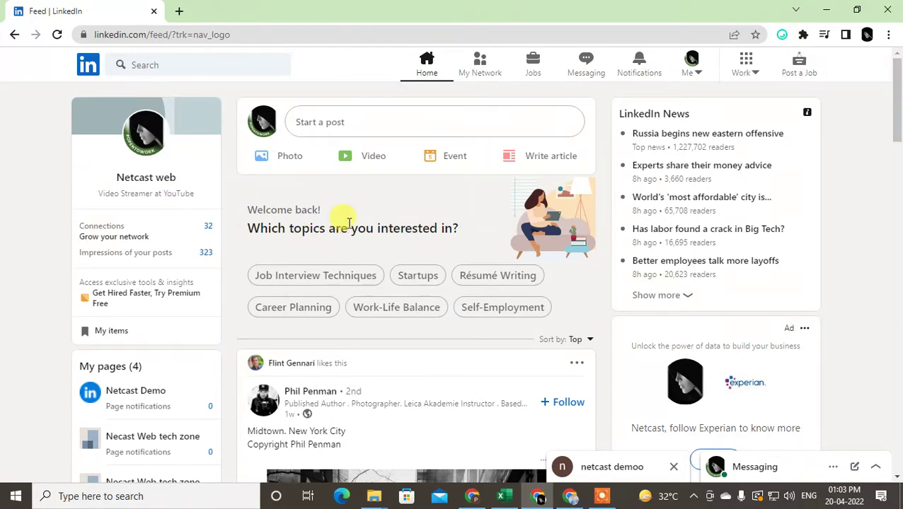
{"action": "left_click", "coordinate": [692, 67]}
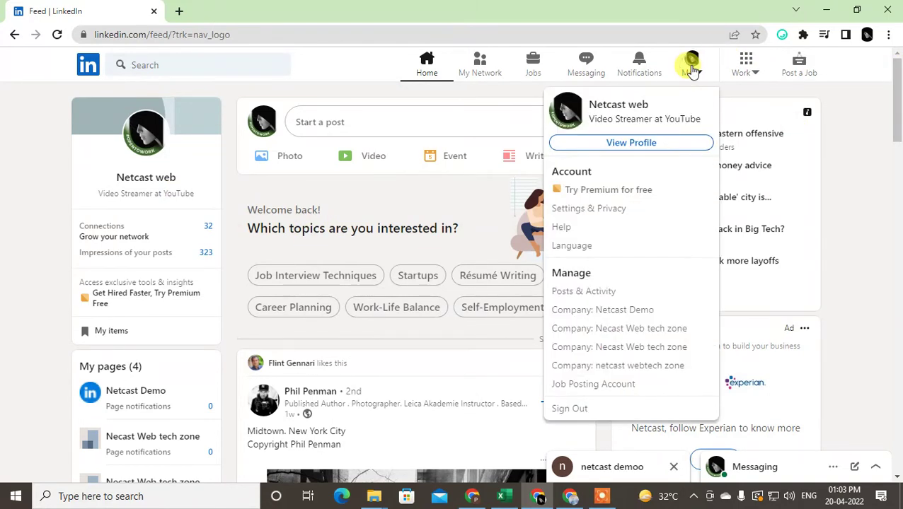
{"action": "left_click", "coordinate": [627, 145]}
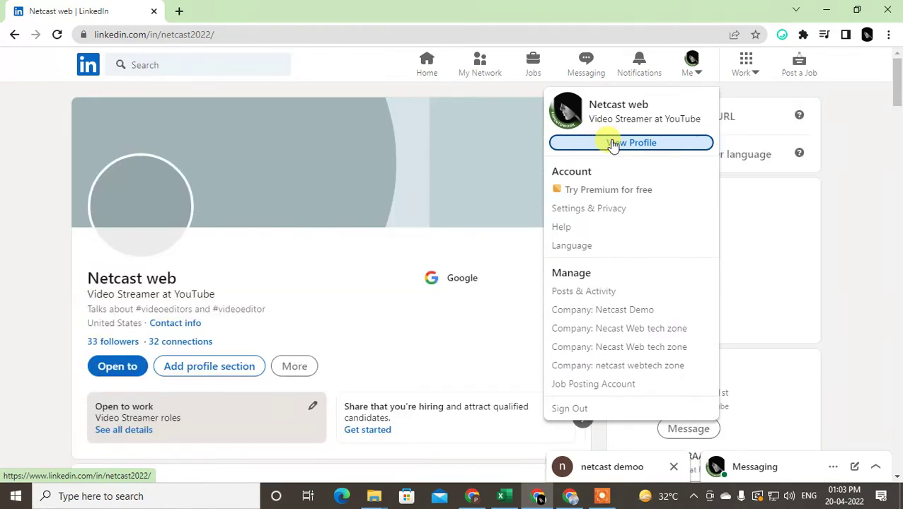
Step: Dismiss the account menu and export the profile with More > Save to PDF
{"action": "left_click", "coordinate": [339, 259]}
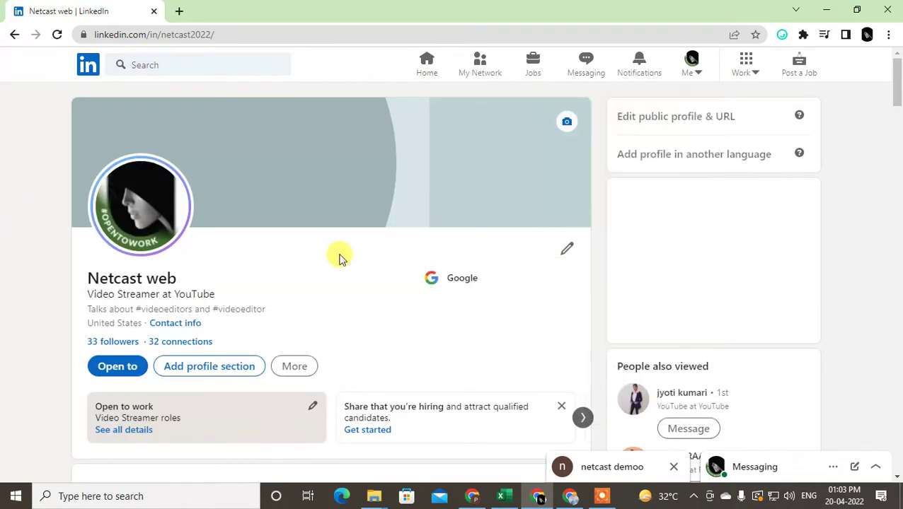
{"action": "scroll", "coordinate": [496, 304], "scroll_direction": "down", "scroll_amount": 2}
{"action": "scroll", "coordinate": [454, 312], "scroll_direction": "up", "scroll_amount": 2}
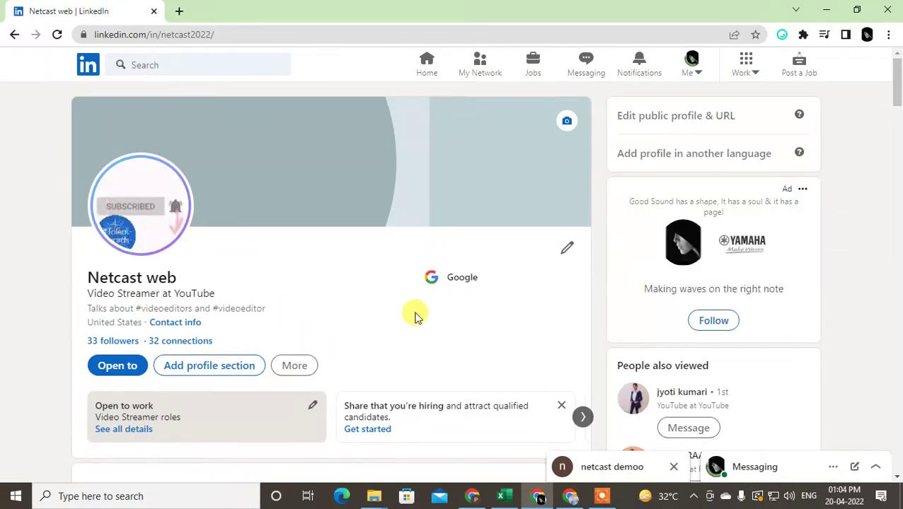
{"action": "scroll", "coordinate": [413, 316], "scroll_direction": "down", "scroll_amount": 1}
{"action": "left_click", "coordinate": [306, 307]}
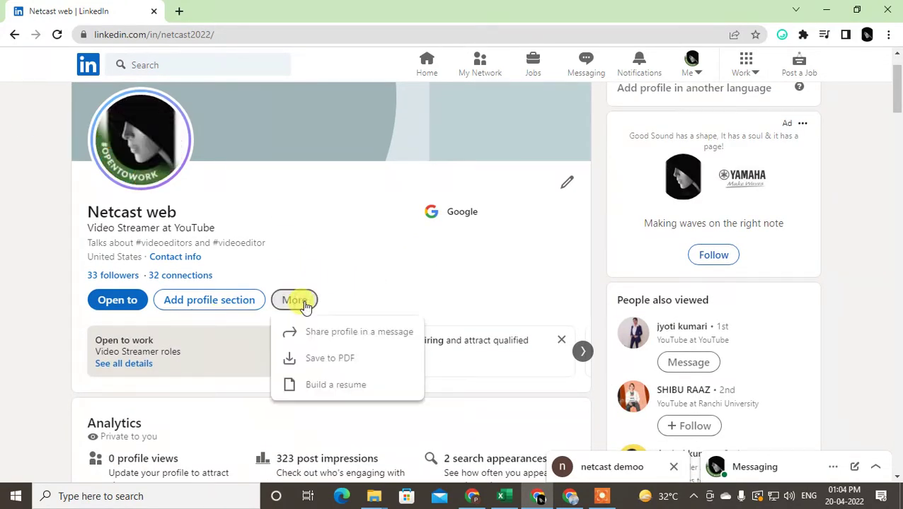
{"action": "left_click", "coordinate": [324, 364]}
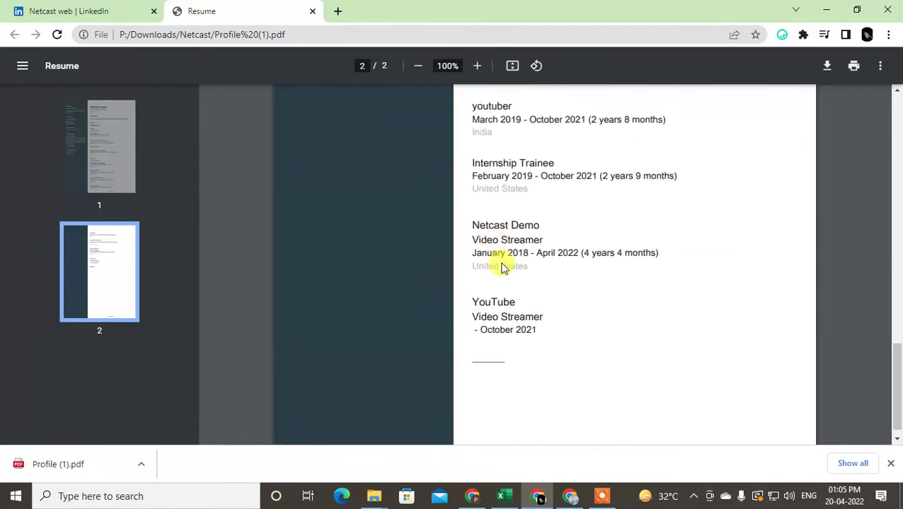
Step: Review both pages of Profile (1).pdf in the PDF viewer, then close its tab
{"action": "scroll", "coordinate": [502, 261], "scroll_direction": "up", "scroll_amount": 12}
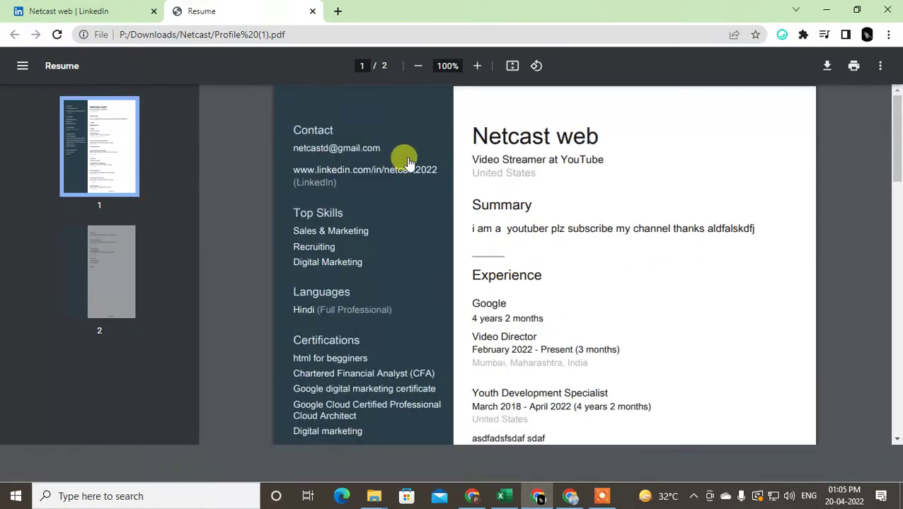
{"action": "scroll", "coordinate": [348, 298], "scroll_direction": "down", "scroll_amount": 3}
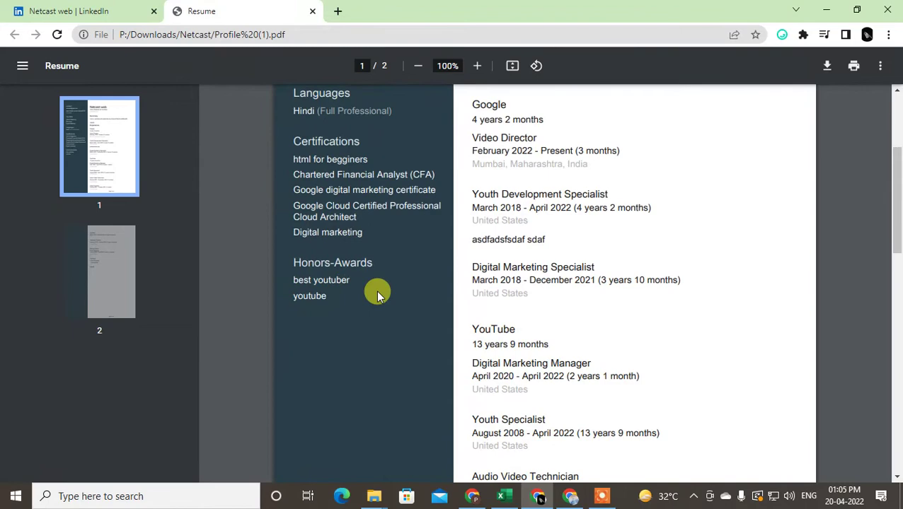
{"action": "scroll", "coordinate": [375, 295], "scroll_direction": "up", "scroll_amount": 3}
{"action": "scroll", "coordinate": [327, 332], "scroll_direction": "down", "scroll_amount": 5}
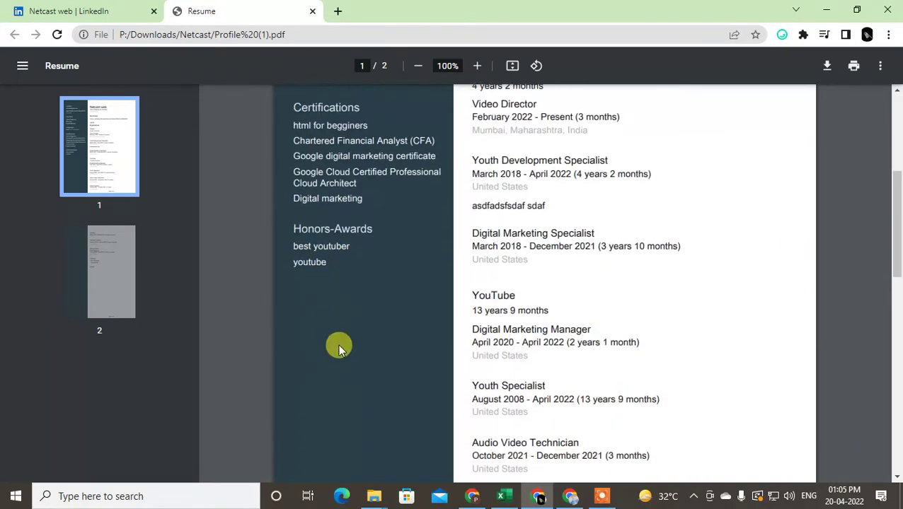
{"action": "scroll", "coordinate": [324, 322], "scroll_direction": "up", "scroll_amount": 5}
{"action": "left_click_drag", "start_coordinate": [468, 132], "coordinate": [680, 479]}
{"action": "scroll", "coordinate": [625, 275], "scroll_direction": "down", "scroll_amount": 10}
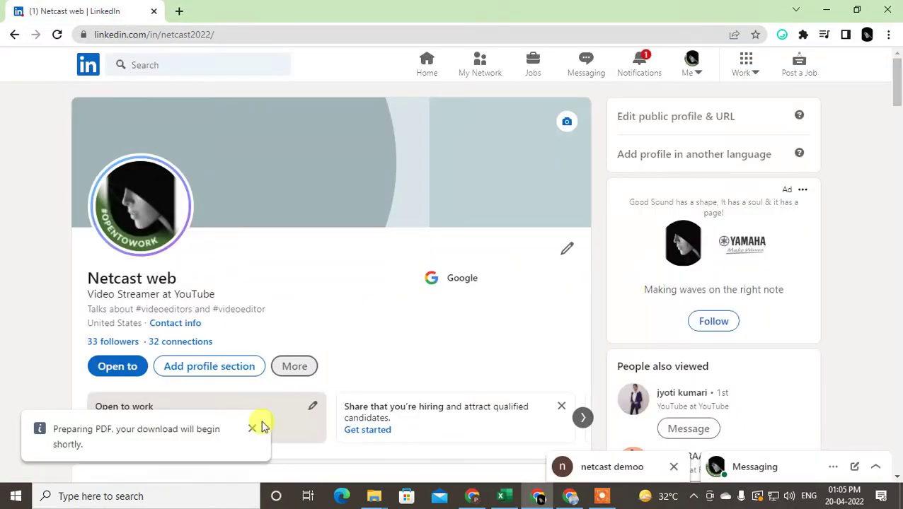
Step: Dismiss the PDF notice and choose More > Build a resume, then browse the saved resumes list
{"action": "left_click", "coordinate": [253, 428]}
{"action": "scroll", "coordinate": [893, 83], "scroll_direction": "down", "scroll_amount": 1}
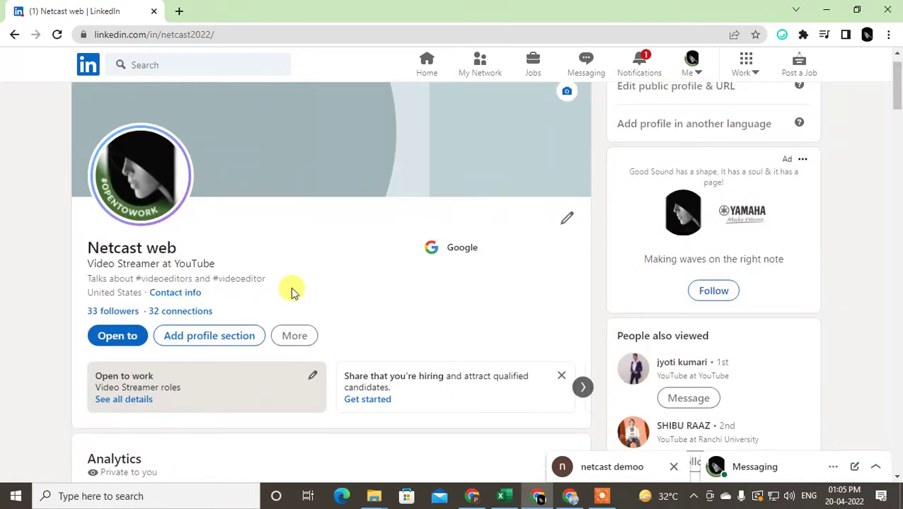
{"action": "left_click", "coordinate": [303, 341]}
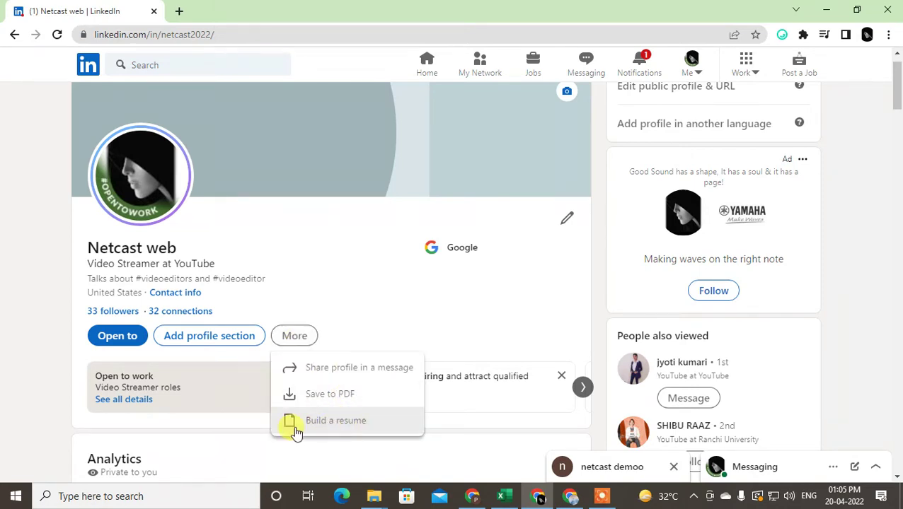
{"action": "left_click", "coordinate": [338, 427]}
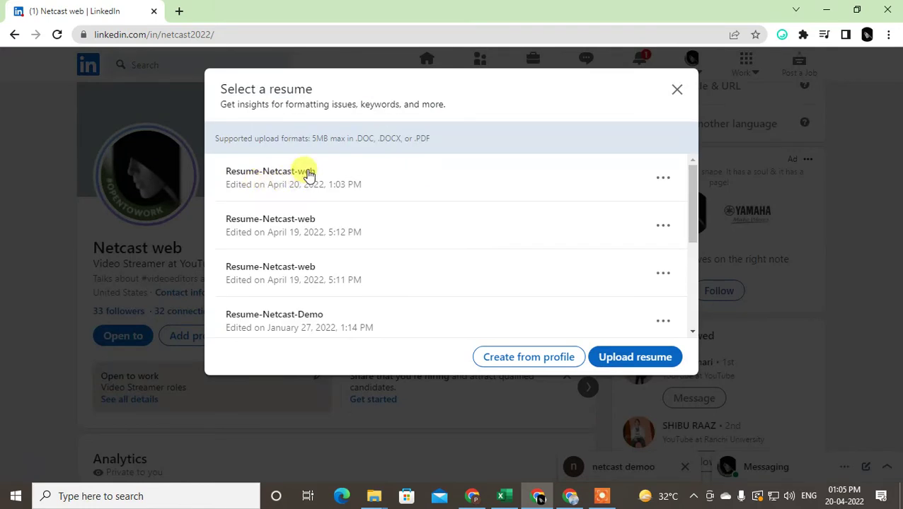
{"action": "scroll", "coordinate": [495, 172], "scroll_direction": "down", "scroll_amount": 2}
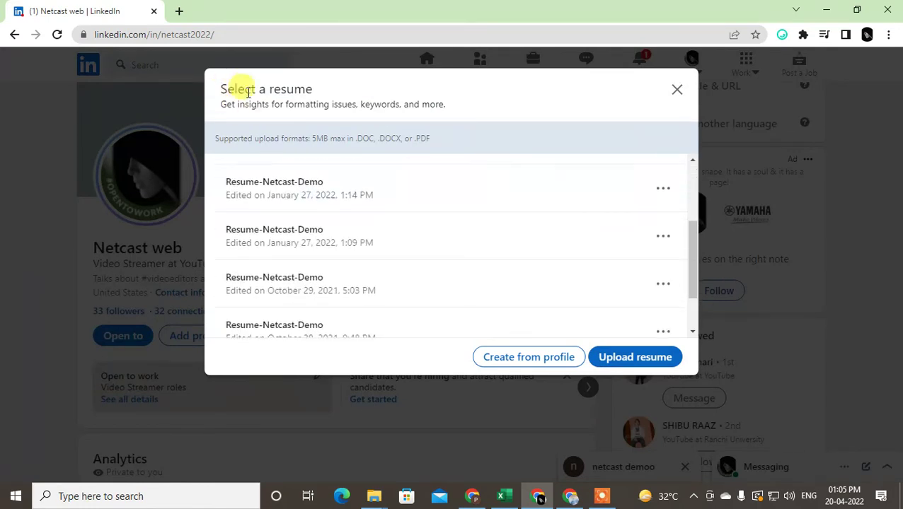
{"action": "scroll", "coordinate": [490, 223], "scroll_direction": "up", "scroll_amount": 3}
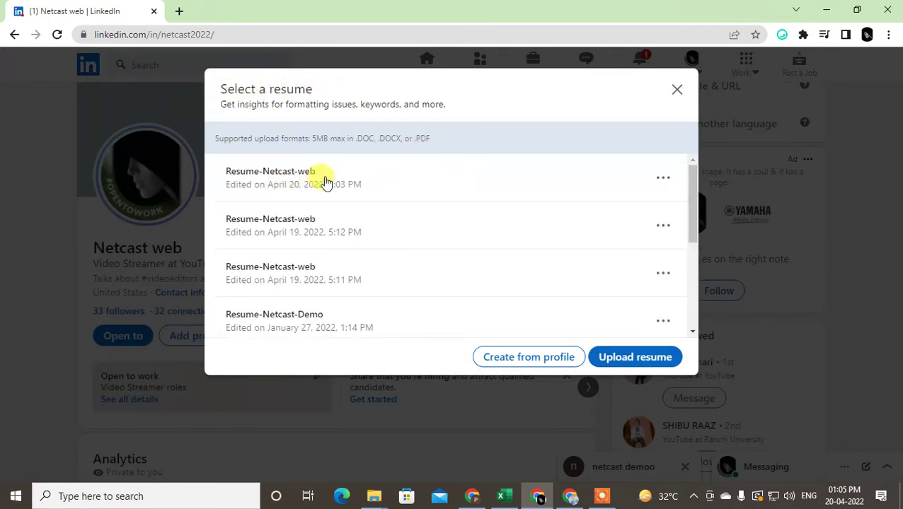
{"action": "scroll", "coordinate": [402, 272], "scroll_direction": "down", "scroll_amount": 3}
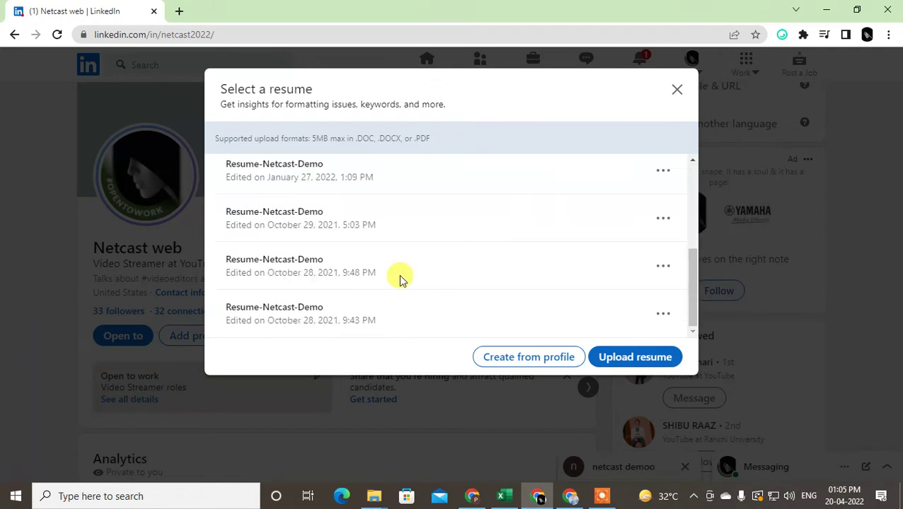
{"action": "scroll", "coordinate": [402, 278], "scroll_direction": "up", "scroll_amount": 3}
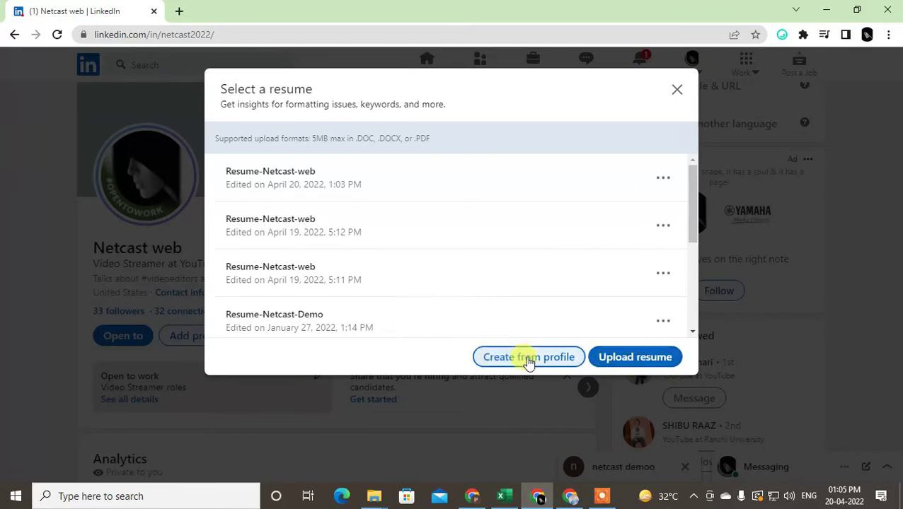
Step: Create a resume from the profile, skip the job-title prompt, and scroll the Resume-Netcast-web draft
{"action": "left_click", "coordinate": [502, 361]}
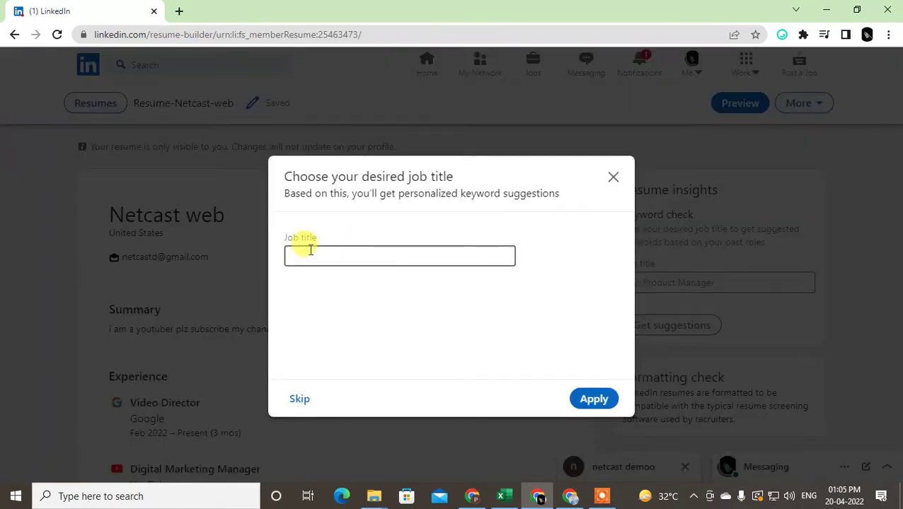
{"action": "left_click", "coordinate": [310, 253]}
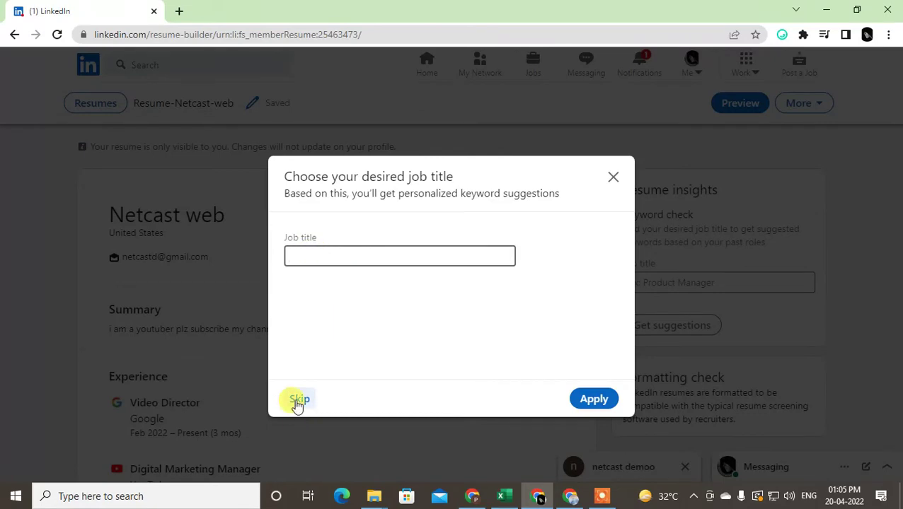
{"action": "left_click", "coordinate": [299, 399]}
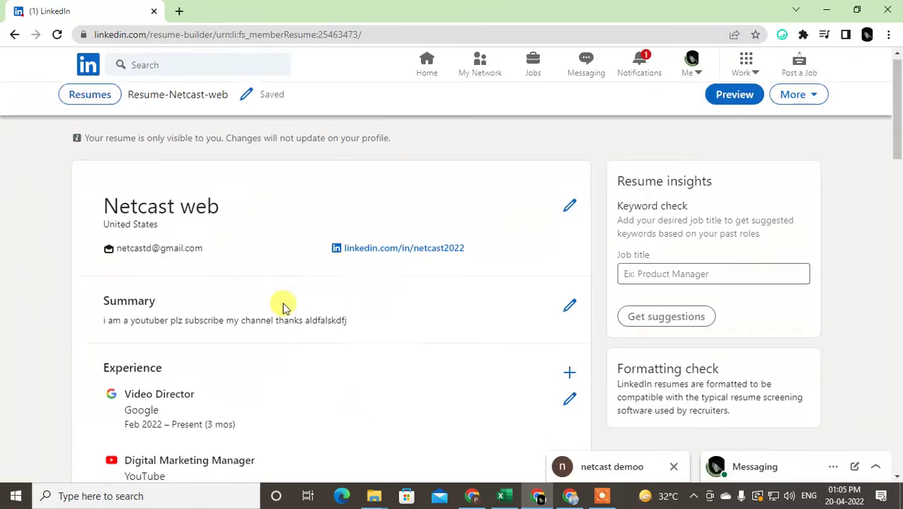
{"action": "scroll", "coordinate": [286, 304], "scroll_direction": "down", "scroll_amount": 20}
{"action": "scroll", "coordinate": [290, 304], "scroll_direction": "up", "scroll_amount": 10}
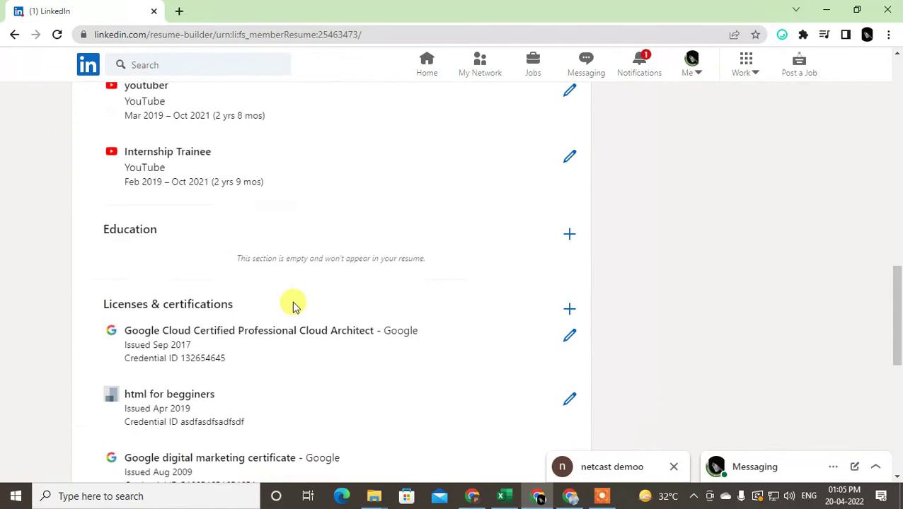
{"action": "scroll", "coordinate": [293, 304], "scroll_direction": "up", "scroll_amount": 15}
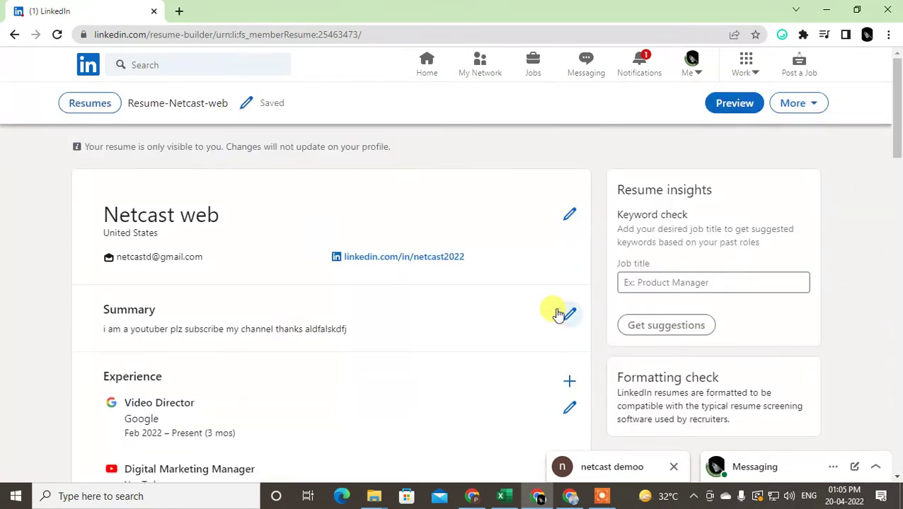
{"action": "scroll", "coordinate": [558, 314], "scroll_direction": "down", "scroll_amount": 3}
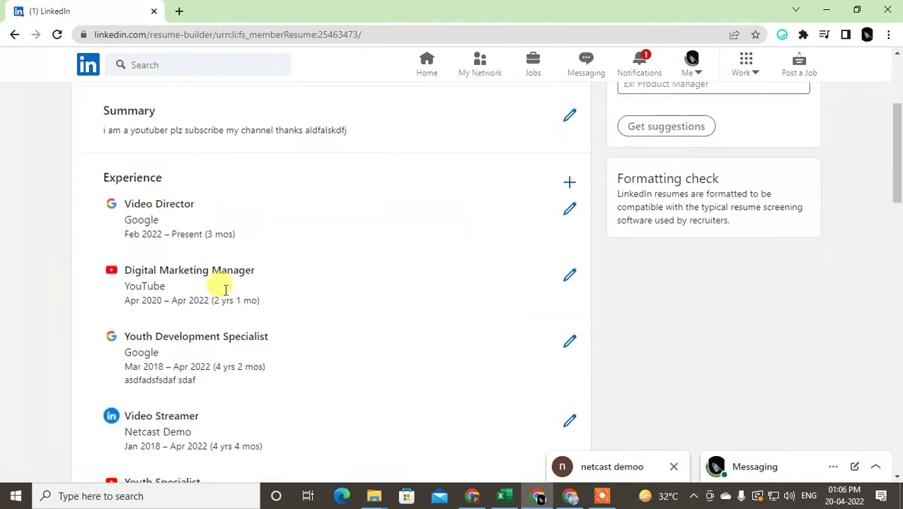
{"action": "left_click", "coordinate": [570, 210]}
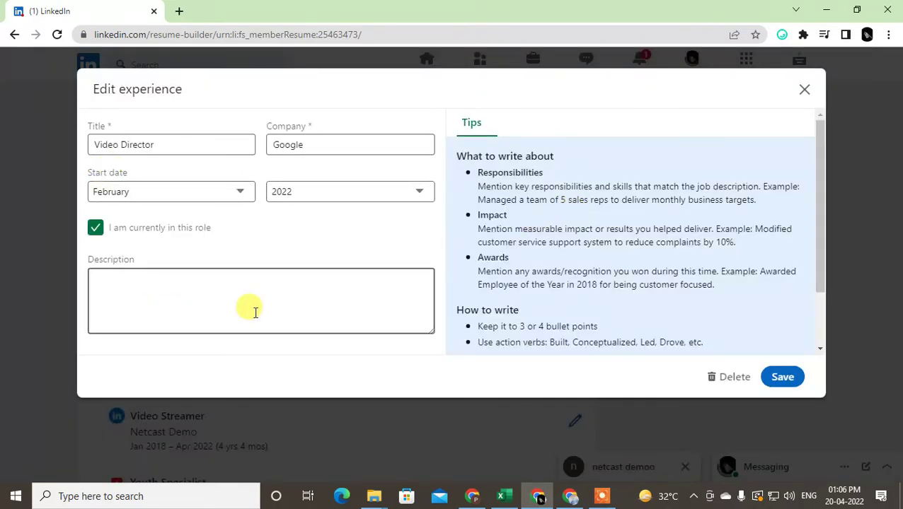
{"action": "left_click", "coordinate": [129, 302]}
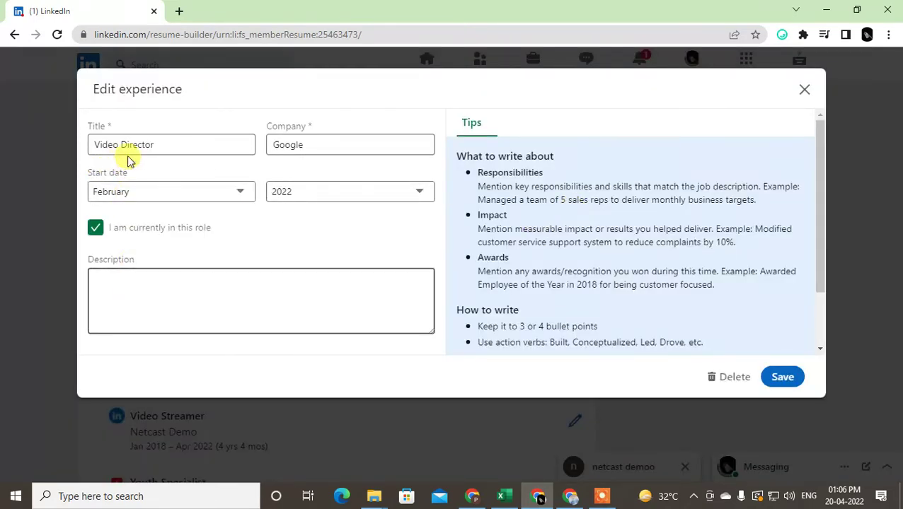
{"action": "scroll", "coordinate": [764, 254], "scroll_direction": "down", "scroll_amount": 2}
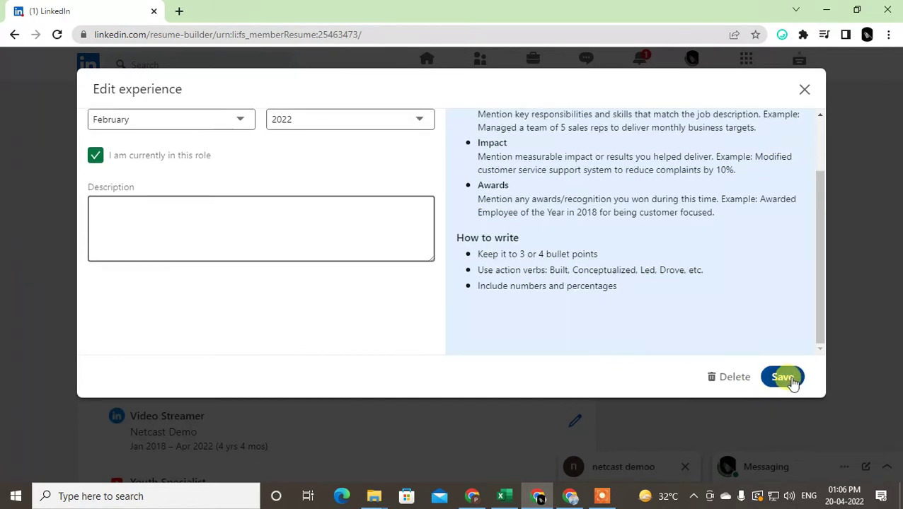
{"action": "left_click", "coordinate": [805, 90]}
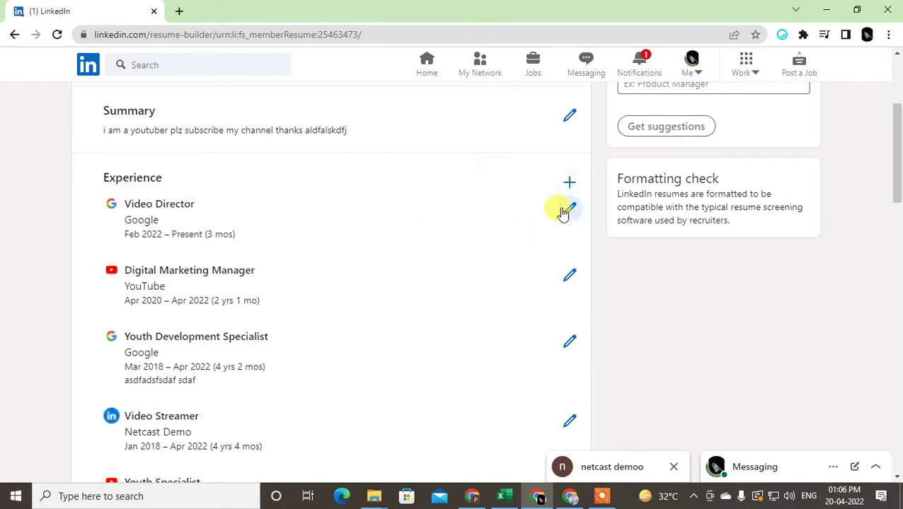
{"action": "left_click", "coordinate": [568, 211]}
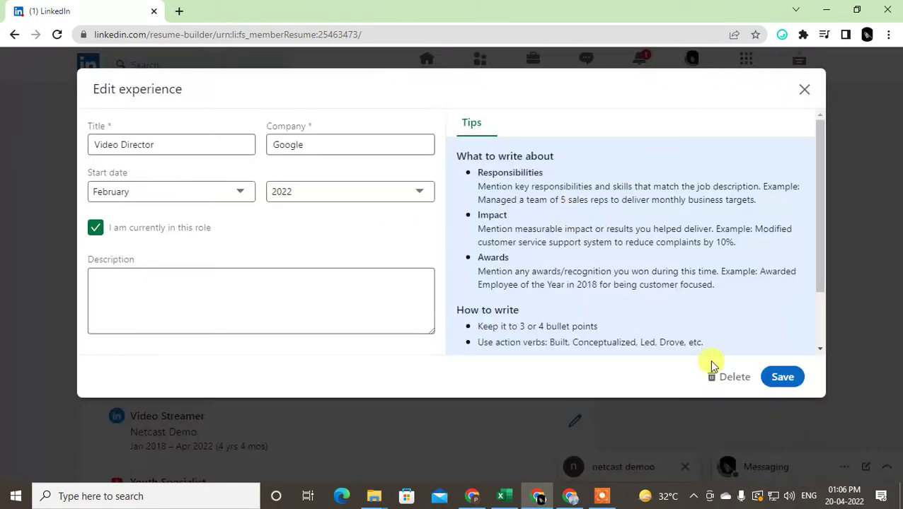
{"action": "left_click", "coordinate": [802, 91]}
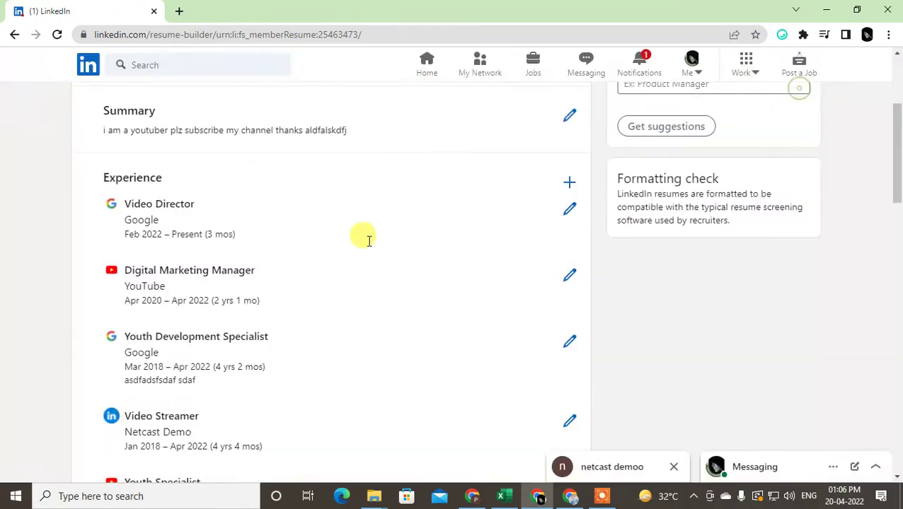
{"action": "left_click", "coordinate": [570, 185]}
Step: Close the Add experience form and preview the Resume-Netcast-web resume, scrolling through it
{"action": "left_click", "coordinate": [801, 92]}
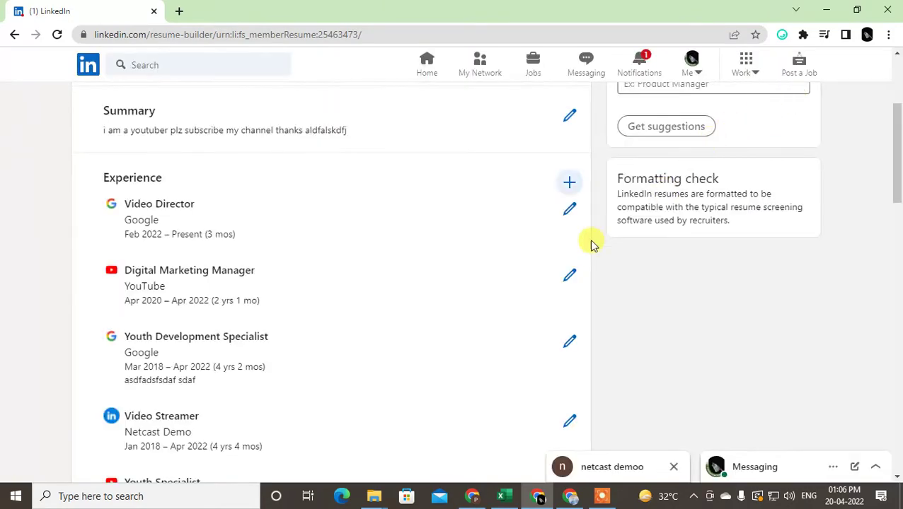
{"action": "scroll", "coordinate": [522, 268], "scroll_direction": "up", "scroll_amount": 3}
{"action": "scroll", "coordinate": [354, 299], "scroll_direction": "down", "scroll_amount": 5}
{"action": "scroll", "coordinate": [510, 304], "scroll_direction": "up", "scroll_amount": 5}
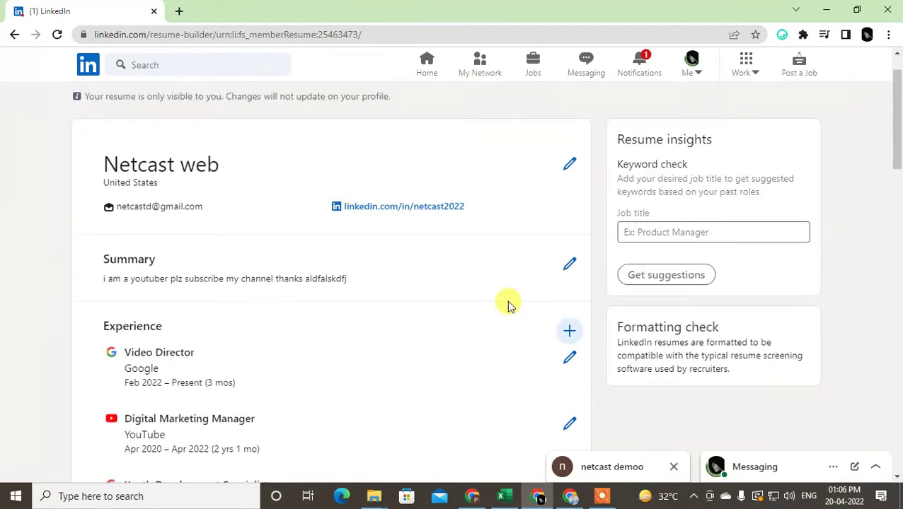
{"action": "scroll", "coordinate": [270, 353], "scroll_direction": "down", "scroll_amount": 10}
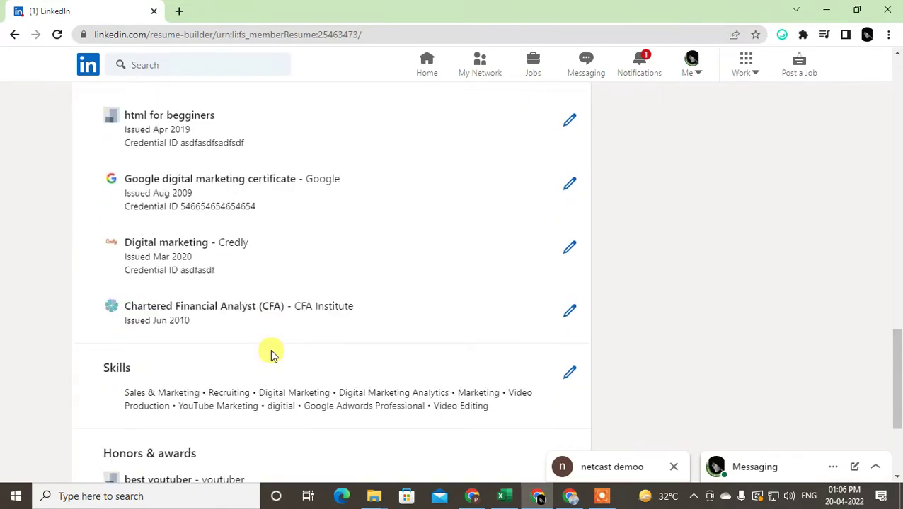
{"action": "scroll", "coordinate": [272, 354], "scroll_direction": "up", "scroll_amount": 6}
{"action": "scroll", "coordinate": [272, 354], "scroll_direction": "up", "scroll_amount": 6}
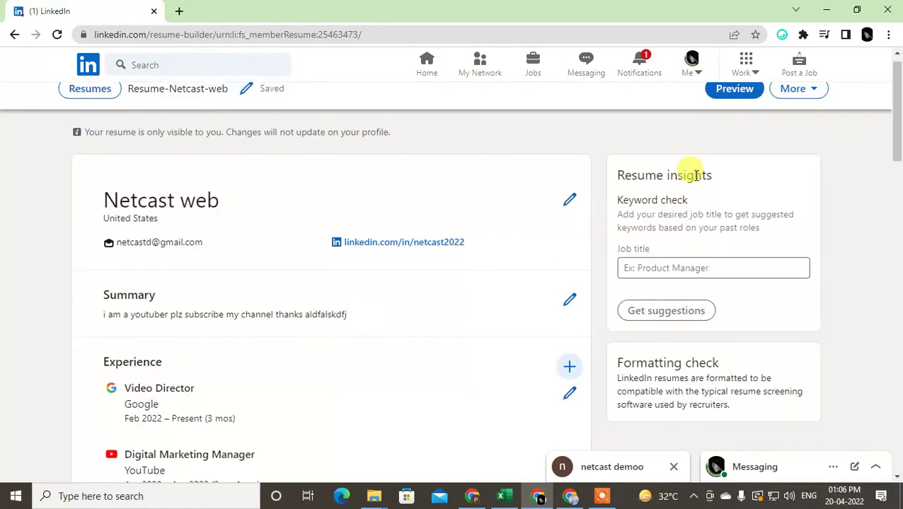
{"action": "left_click", "coordinate": [733, 105]}
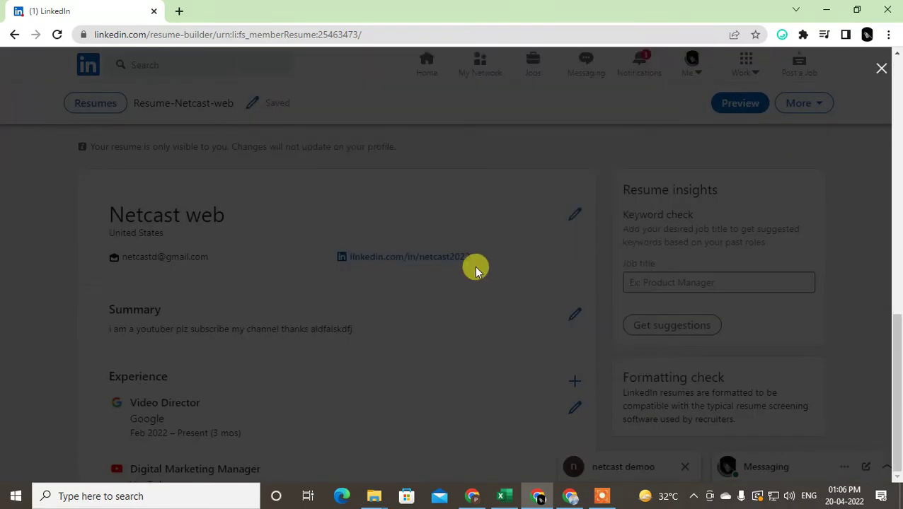
{"action": "scroll", "coordinate": [623, 241], "scroll_direction": "down", "scroll_amount": 12}
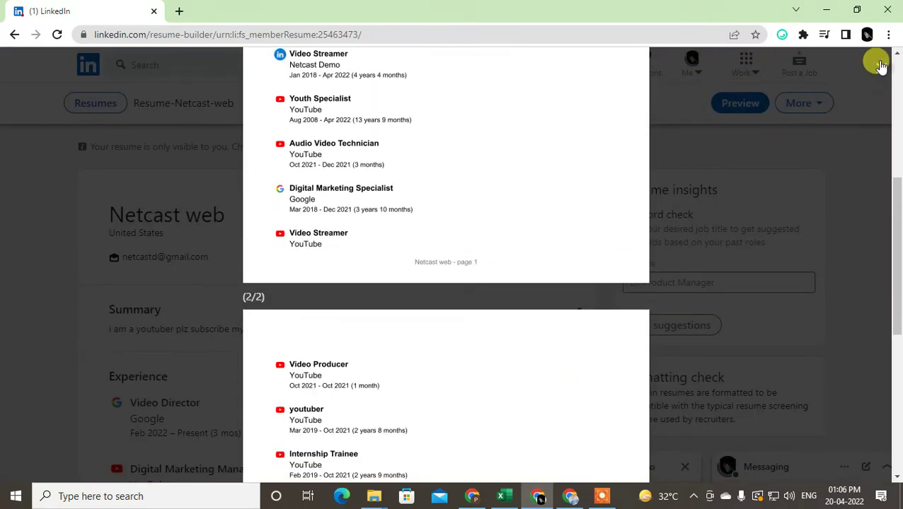
{"action": "scroll", "coordinate": [634, 244], "scroll_direction": "up", "scroll_amount": 6}
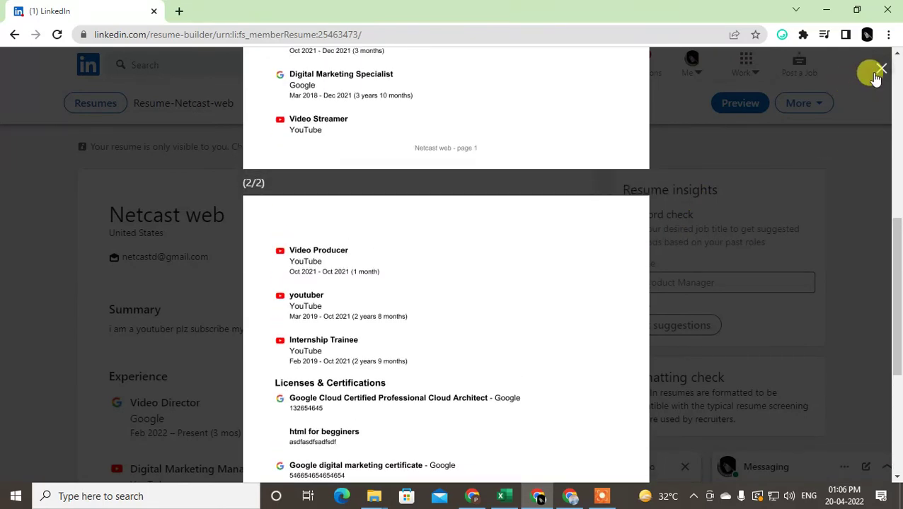
Step: Close the preview and download the resume with More > Download as PDF
{"action": "left_click", "coordinate": [881, 68]}
{"action": "left_click", "coordinate": [800, 104]}
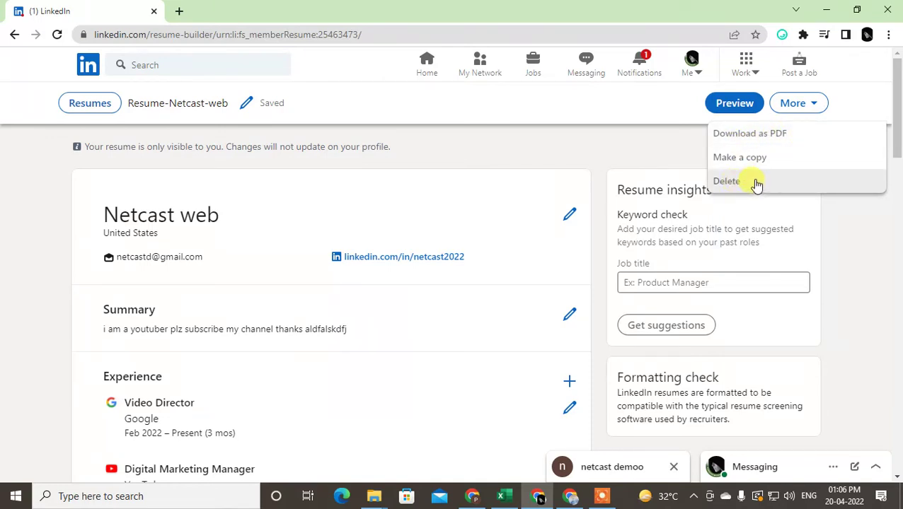
{"action": "left_click", "coordinate": [775, 141]}
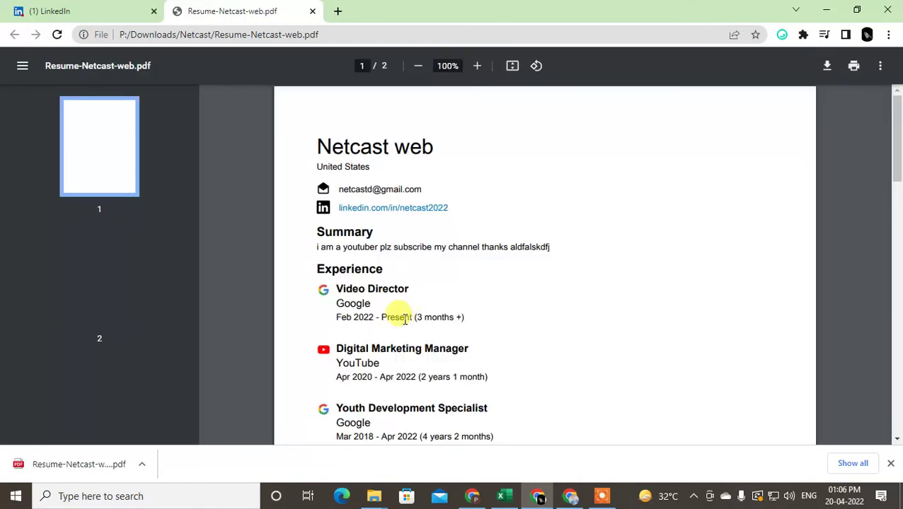
Step: Scroll through both pages of Resume-Netcast-web.pdf, from experience to Skills and Honors & Awards
{"action": "scroll", "coordinate": [407, 322], "scroll_direction": "down", "scroll_amount": 2}
{"action": "scroll", "coordinate": [488, 316], "scroll_direction": "down", "scroll_amount": 12}
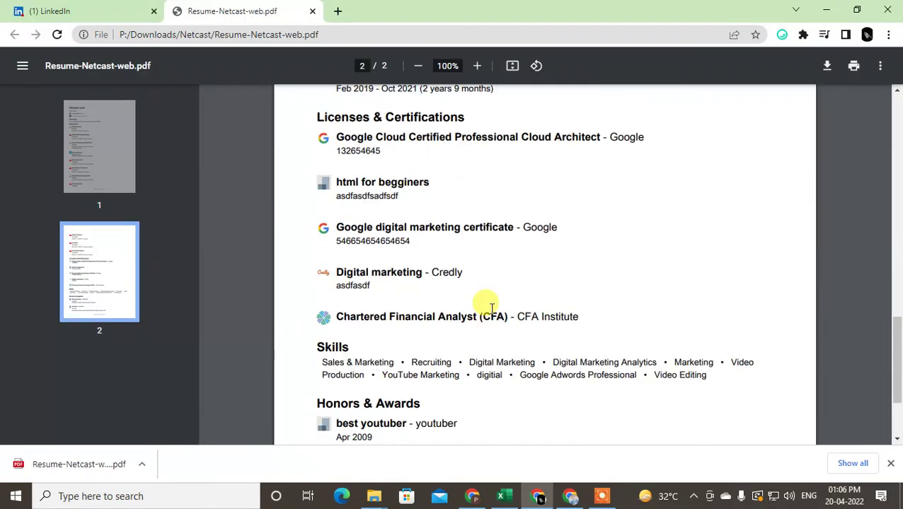
{"action": "scroll", "coordinate": [490, 311], "scroll_direction": "up", "scroll_amount": 6}
{"action": "scroll", "coordinate": [489, 304], "scroll_direction": "up", "scroll_amount": 8}
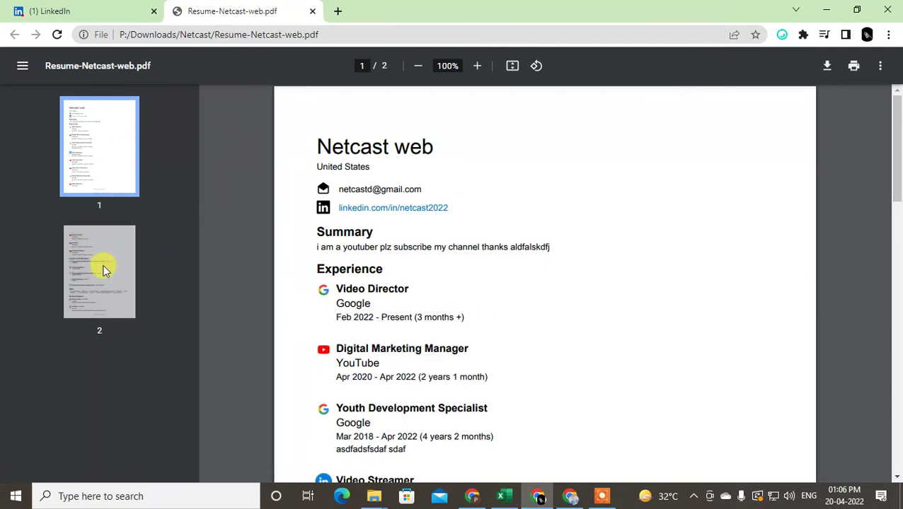
{"action": "scroll", "coordinate": [432, 268], "scroll_direction": "down", "scroll_amount": 14}
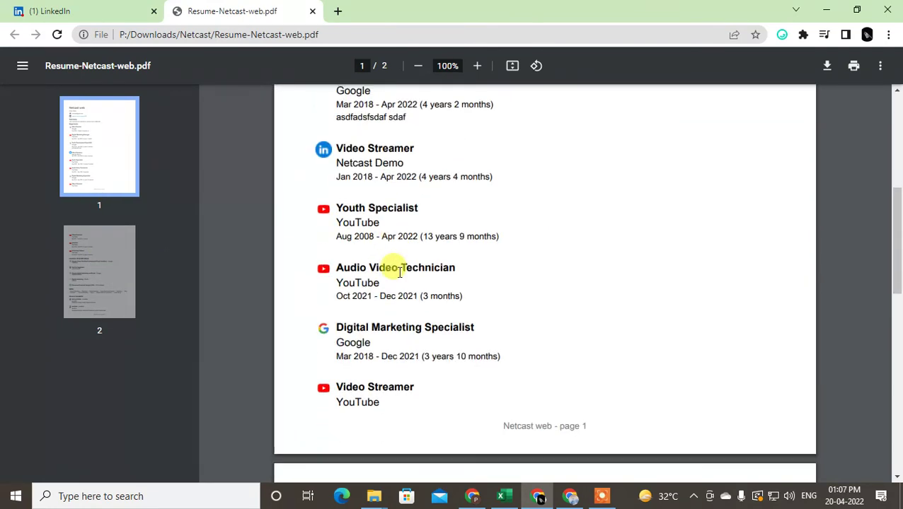
{"action": "scroll", "coordinate": [401, 272], "scroll_direction": "down", "scroll_amount": 2}
{"action": "scroll", "coordinate": [404, 268], "scroll_direction": "up", "scroll_amount": 18}
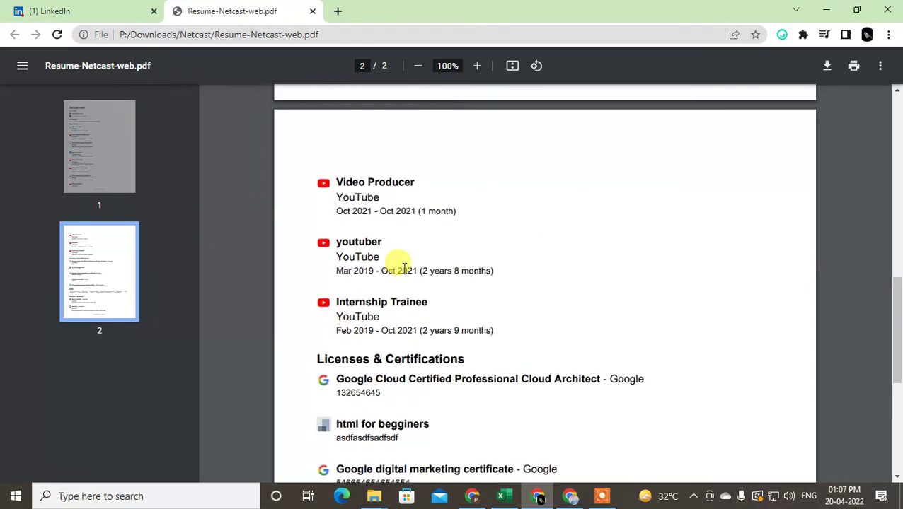